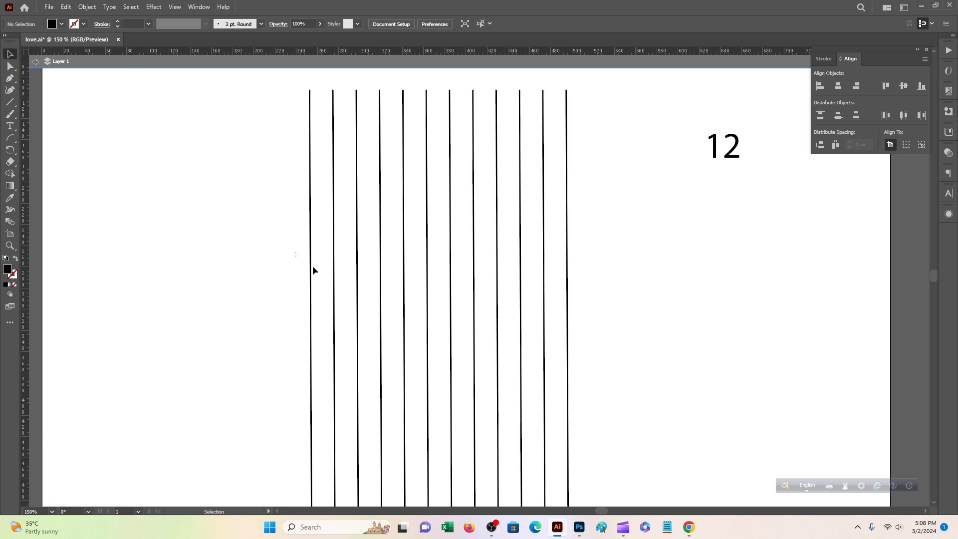
# - Distribute the twelve vertical lines evenly in the horizontal direction and group them
pyautogui.moveTo(298, 262); pyautogui.dragTo(598, 333)
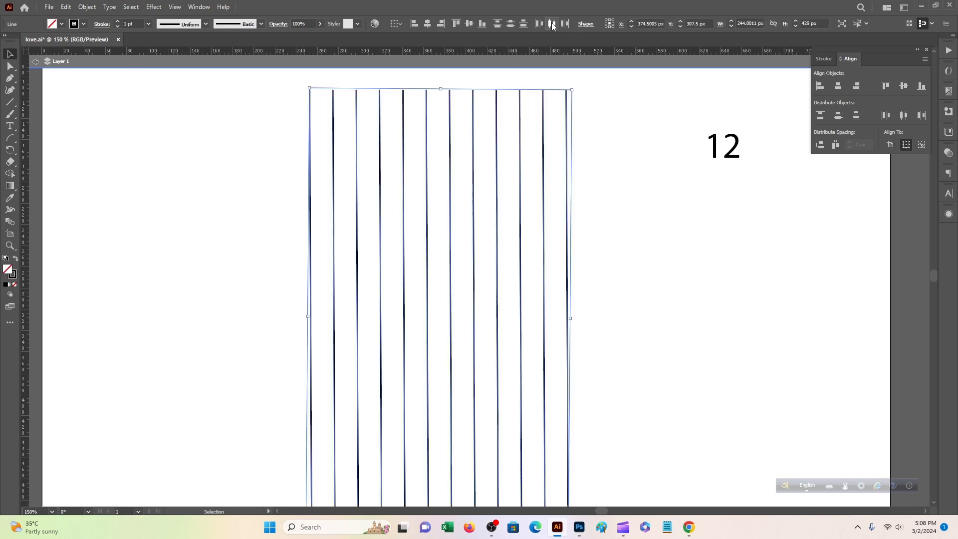
pyautogui.rightClick(463, 155)
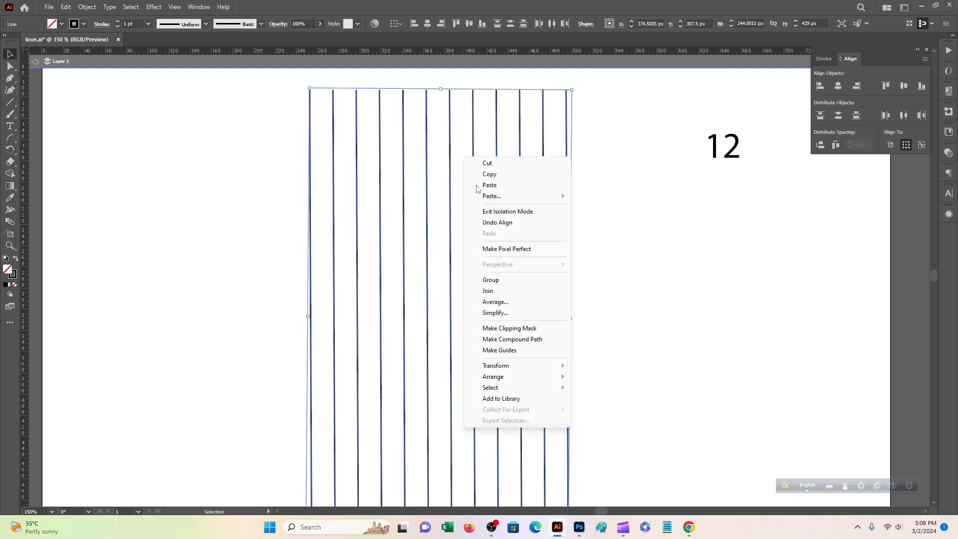
pyautogui.click(499, 280)
# - Enlarge the line group to about 302 × 531 px and create a reflected copy at a 60° axis angle
pyautogui.hotkey('ctrl', '-')
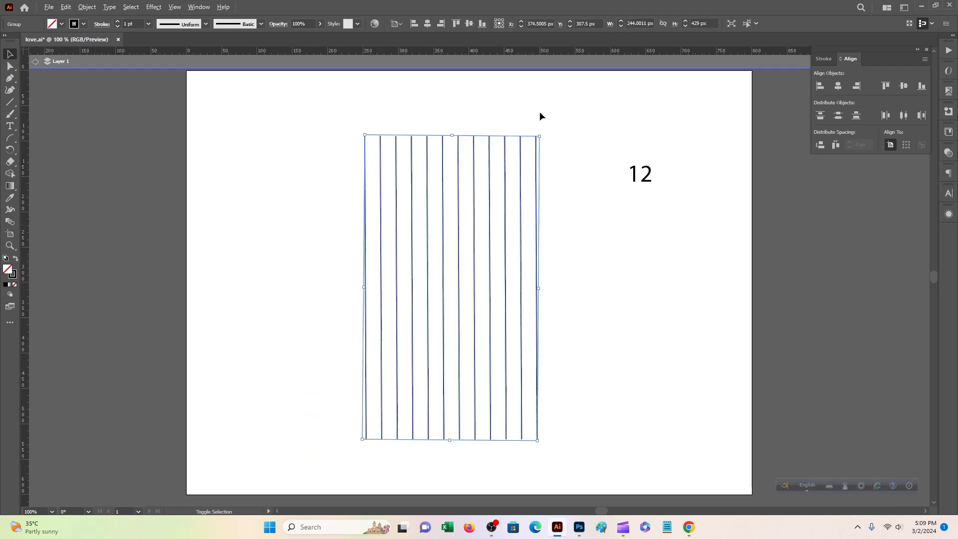
pyautogui.moveTo(538, 135); pyautogui.dragTo(561, 99)
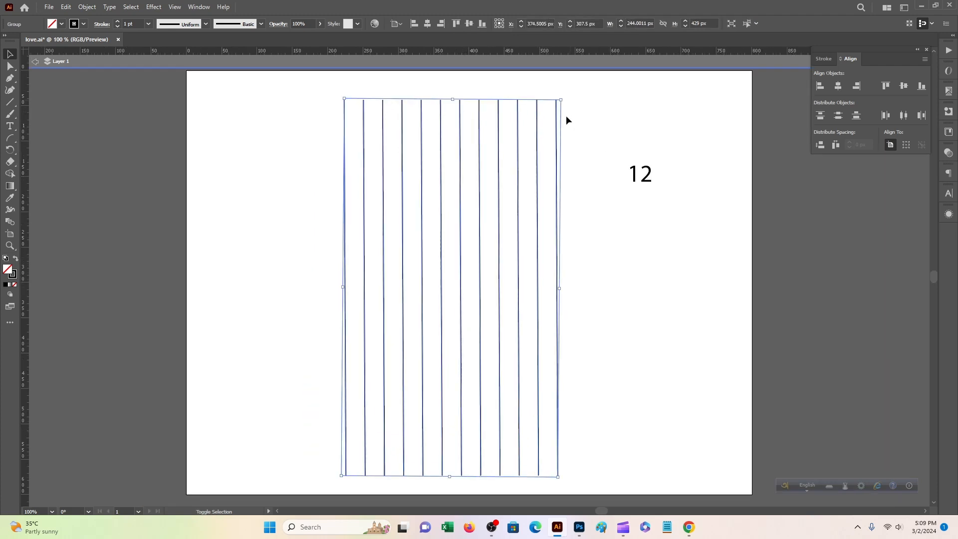
pyautogui.rightClick(480, 258)
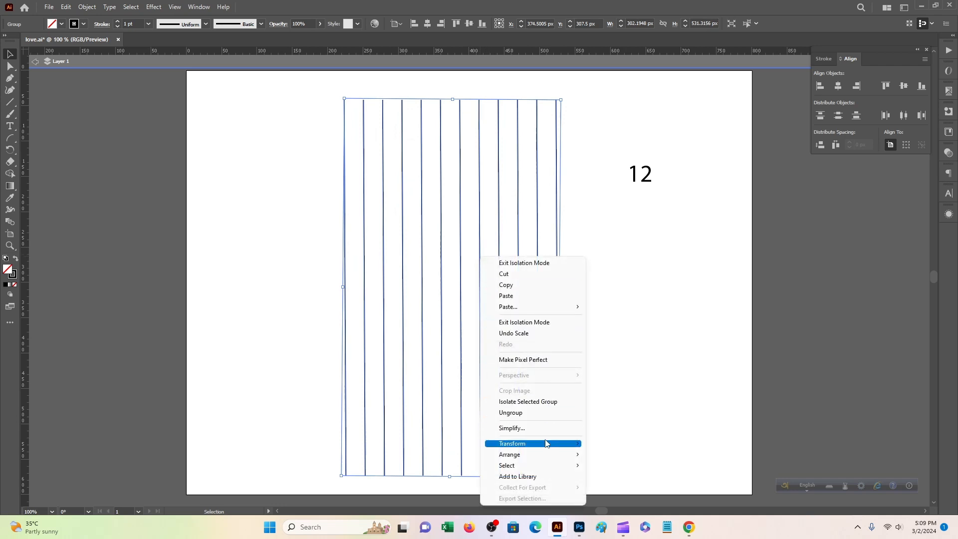
pyautogui.moveTo(566, 446)
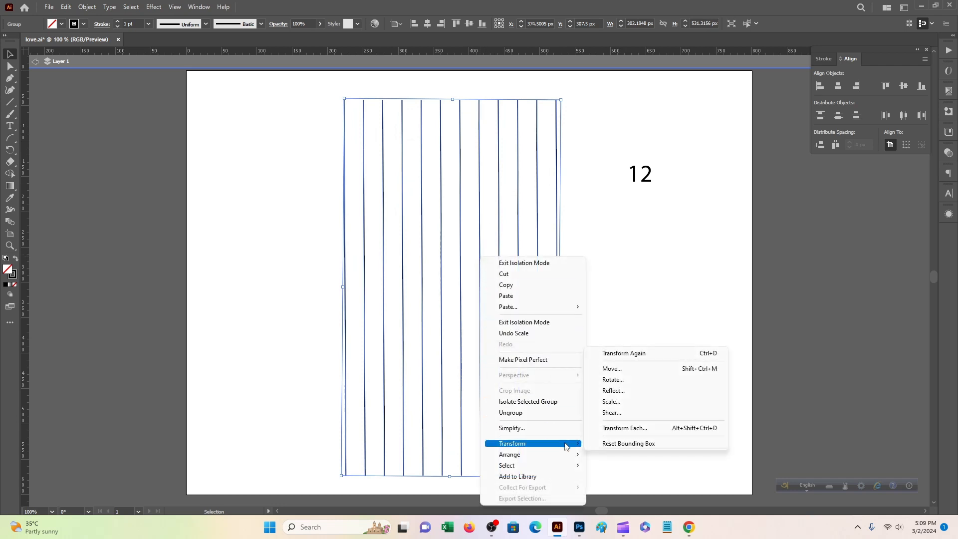
pyautogui.click(619, 391)
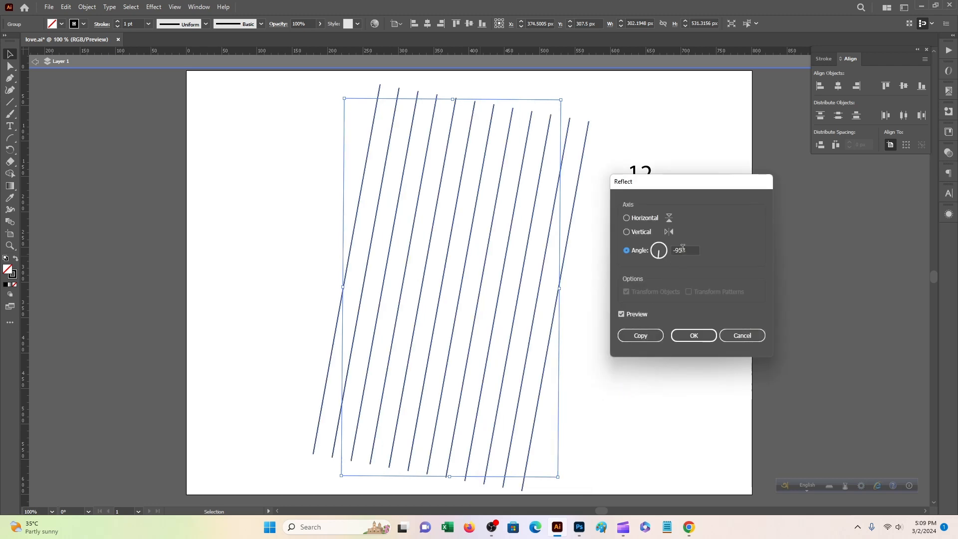
pyautogui.moveTo(676, 249); pyautogui.dragTo(691, 249)
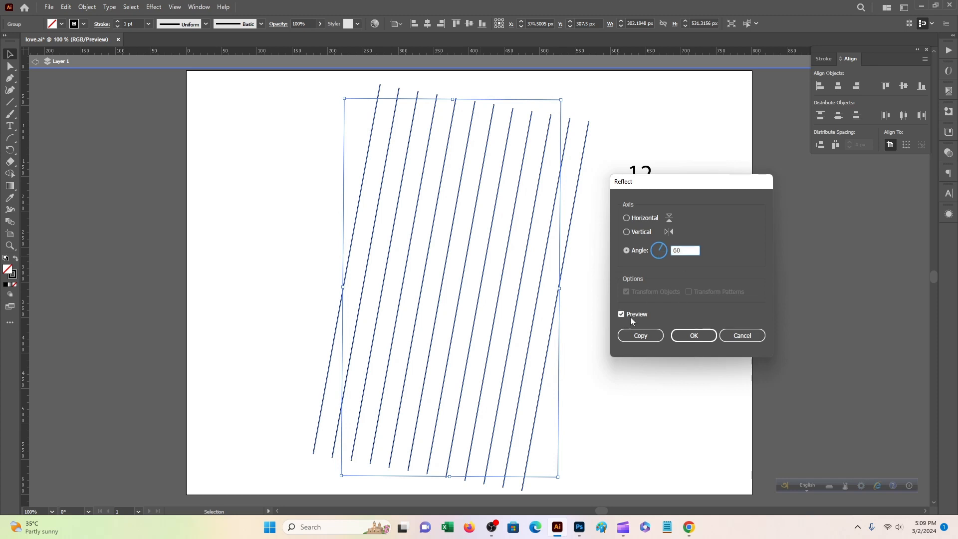
pyautogui.click(641, 335)
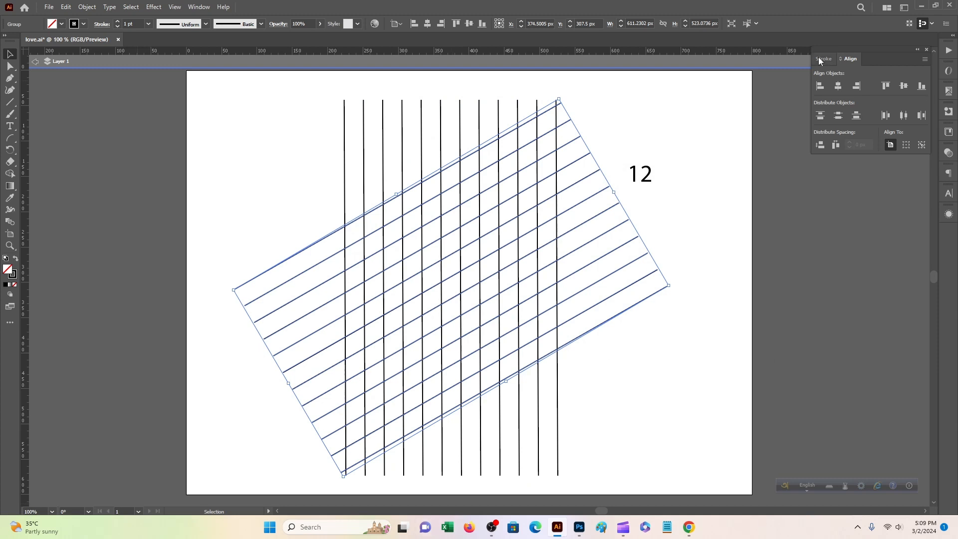
# - Create a reflected copy of the slanted line group at a 90° axis angle to complete the isometric grid
pyautogui.rightClick(603, 279)
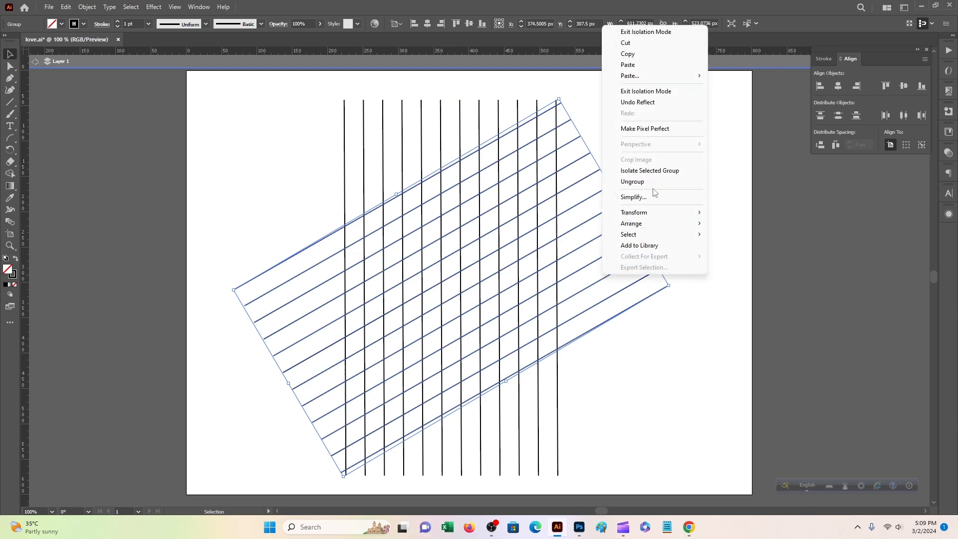
pyautogui.moveTo(658, 213)
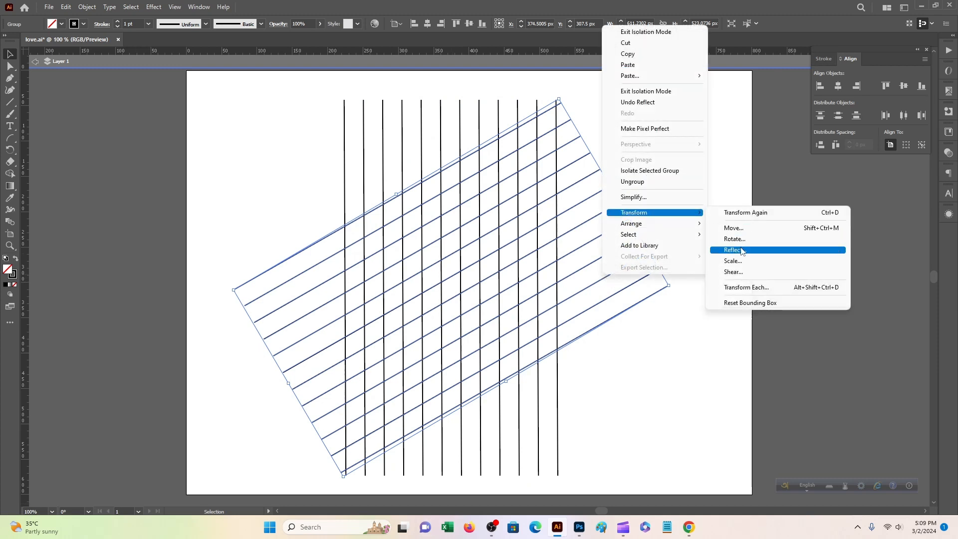
pyautogui.click(730, 247)
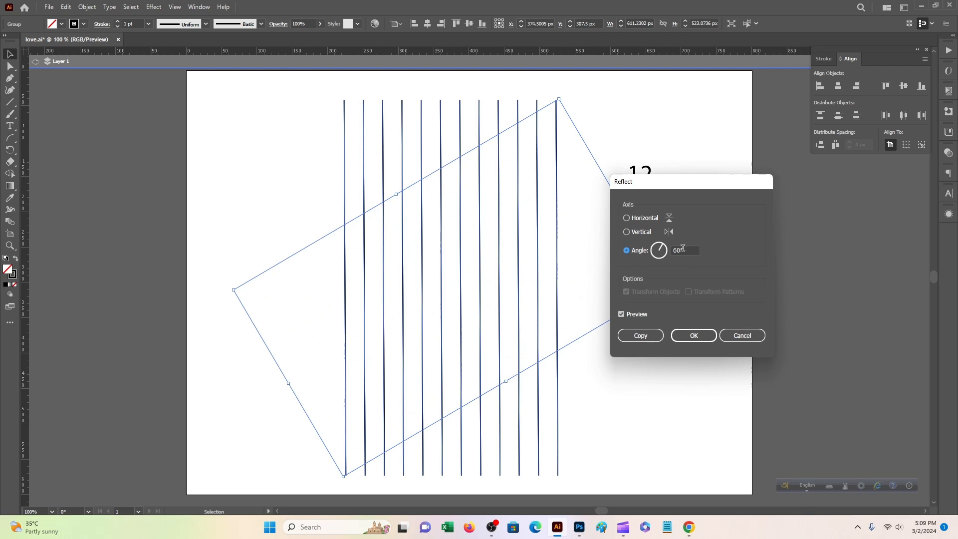
pyautogui.doubleClick(674, 250)
pyautogui.write('90')
pyautogui.click(640, 335)
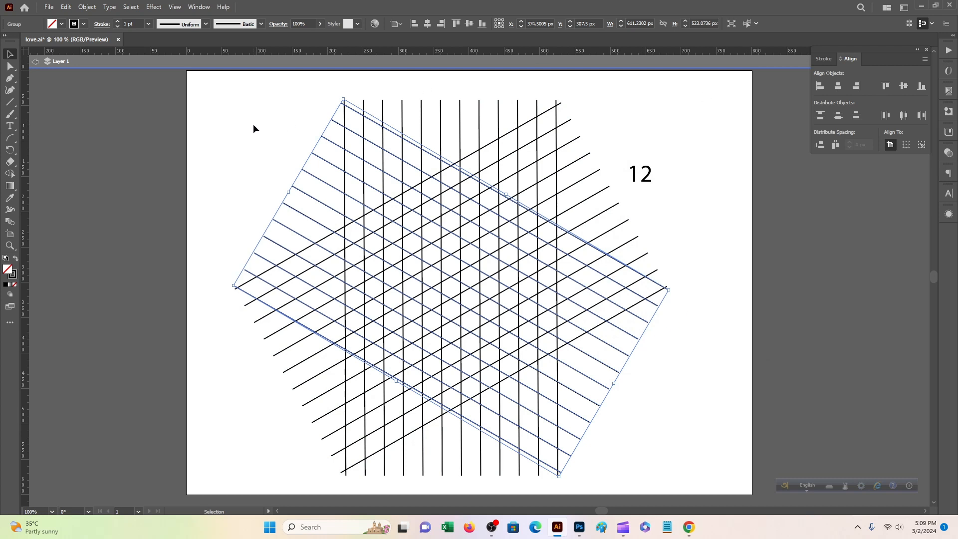
# - Center-align the three crossing line groups with each other and group them into one grid
pyautogui.moveTo(245, 117); pyautogui.dragTo(598, 361)
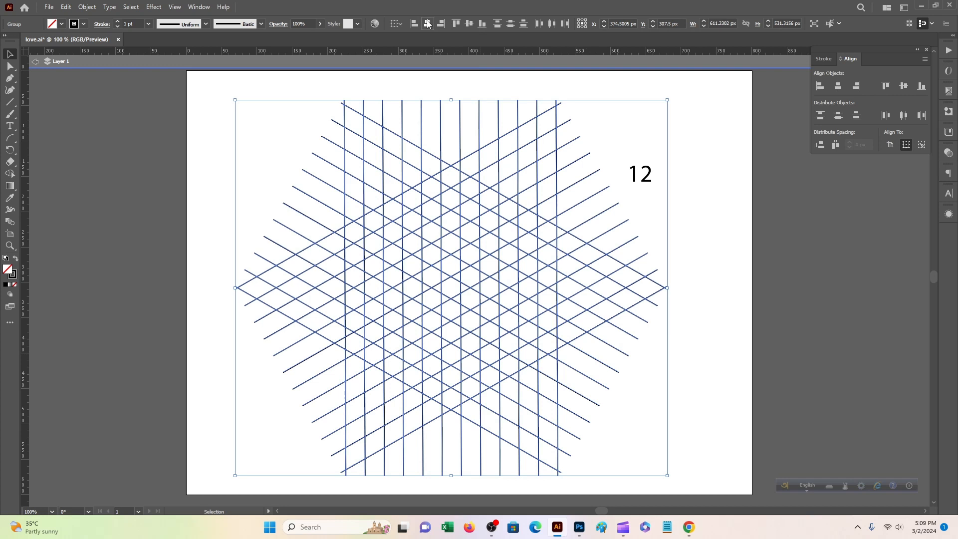
pyautogui.rightClick(440, 220)
pyautogui.click(488, 349)
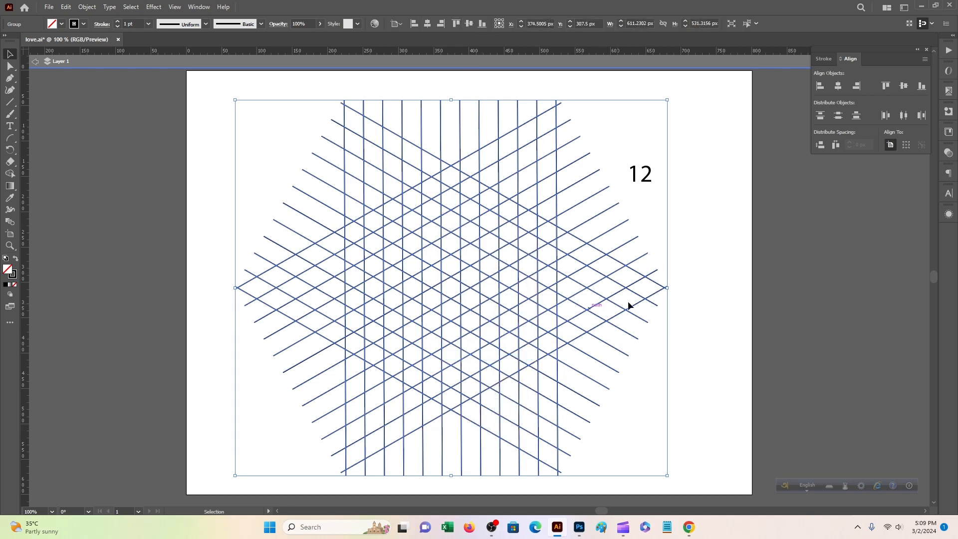
pyautogui.click(721, 240)
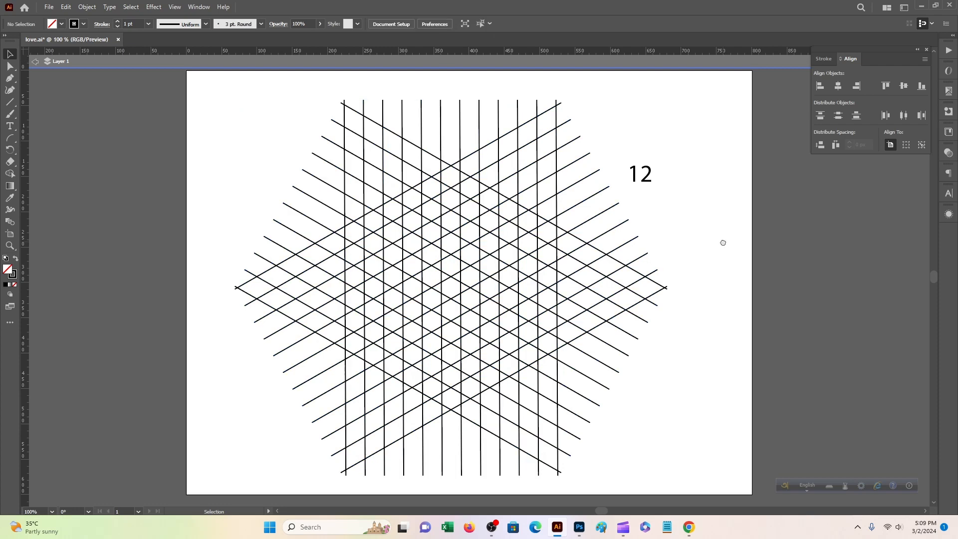
# - Remove the stroke from the whole grid and merge the cells of the hexagon's leftmost vertical strip with Shape Builder
pyautogui.moveTo(723, 243); pyautogui.dragTo(694, 235)
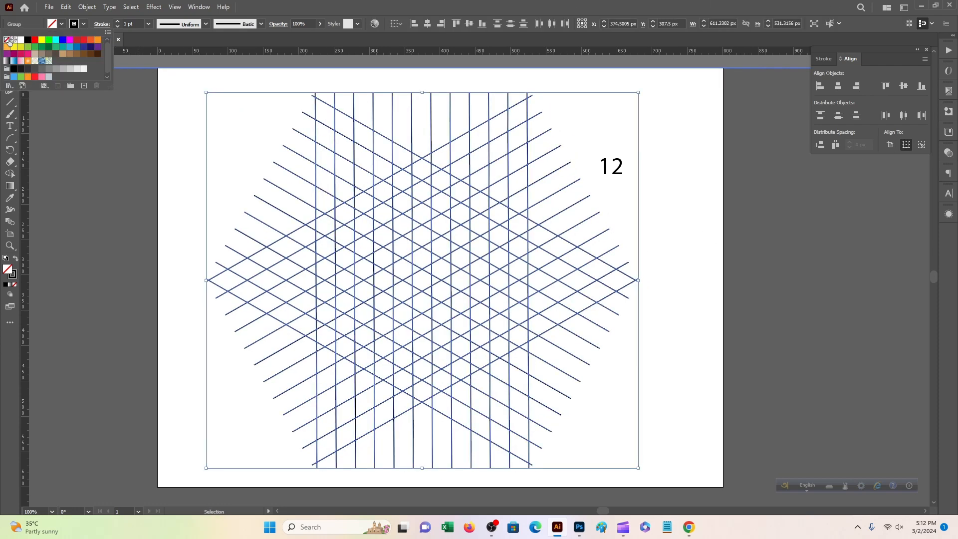
pyautogui.click(14, 44)
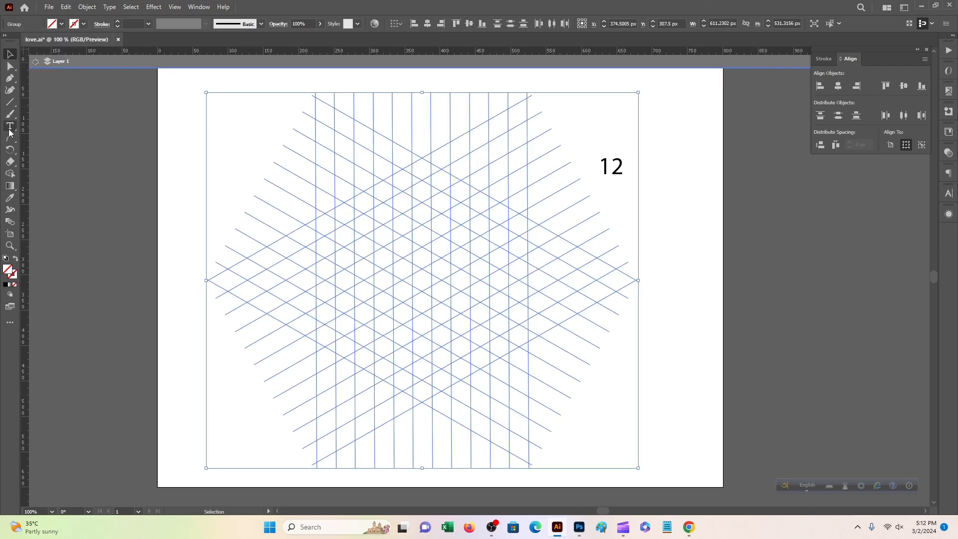
pyautogui.click(10, 173)
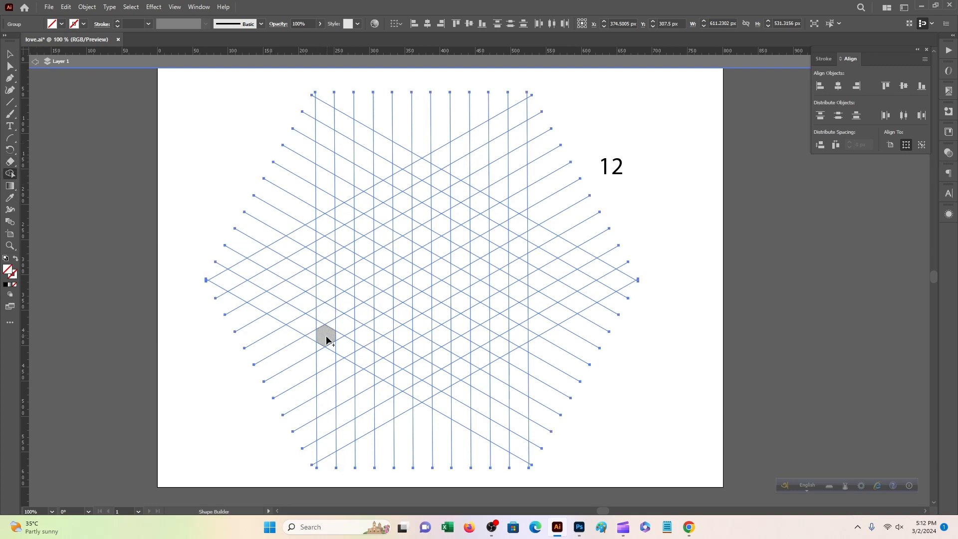
pyautogui.moveTo(328, 345)
pyautogui.mouseDown()
pyautogui.moveTo(332, 216)
pyautogui.moveTo(324, 315)
pyautogui.mouseUp()
# - Fill the merged left strip with black and extend it along the hexagon's upper-left edge up to the apex
pyautogui.click(54, 24)
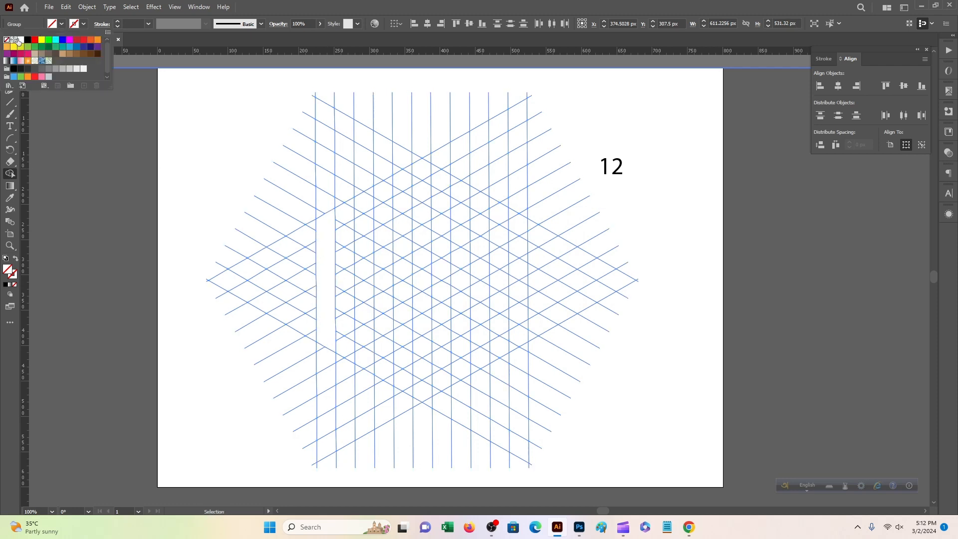
pyautogui.click(27, 39)
pyautogui.click(327, 319)
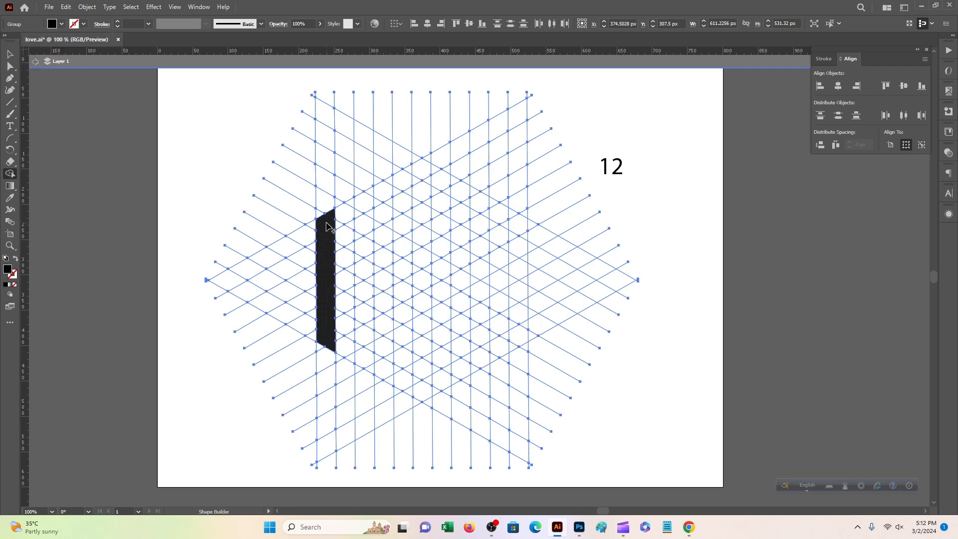
pyautogui.moveTo(344, 226)
pyautogui.mouseDown()
pyautogui.moveTo(431, 168)
pyautogui.moveTo(335, 219)
pyautogui.mouseUp()
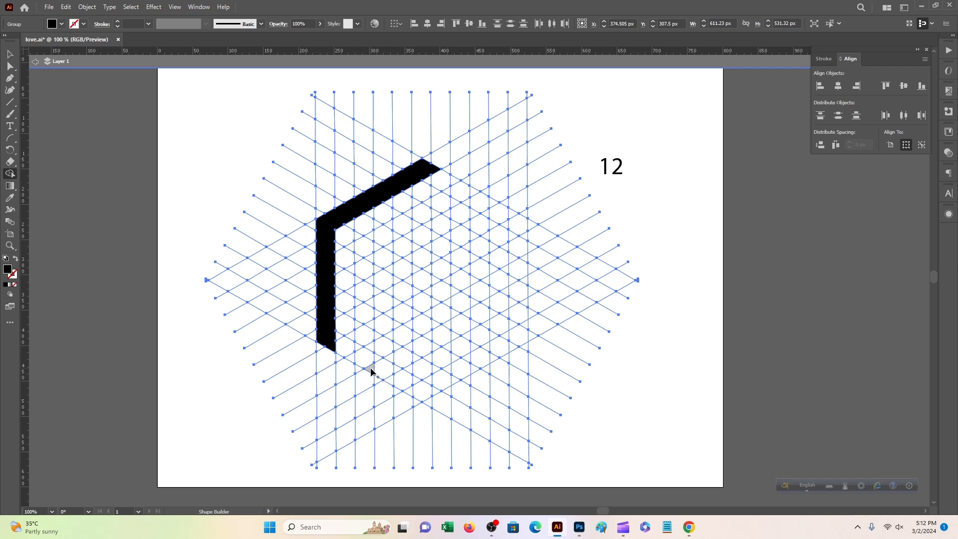
# - Build two black vertical bars with short angled tops on the hexagon's left face and join them with a slanted crossbar
pyautogui.moveTo(370, 370)
pyautogui.mouseDown()
pyautogui.moveTo(359, 260)
pyautogui.moveTo(369, 285)
pyautogui.moveTo(358, 336)
pyautogui.moveTo(371, 359)
pyautogui.mouseUp()
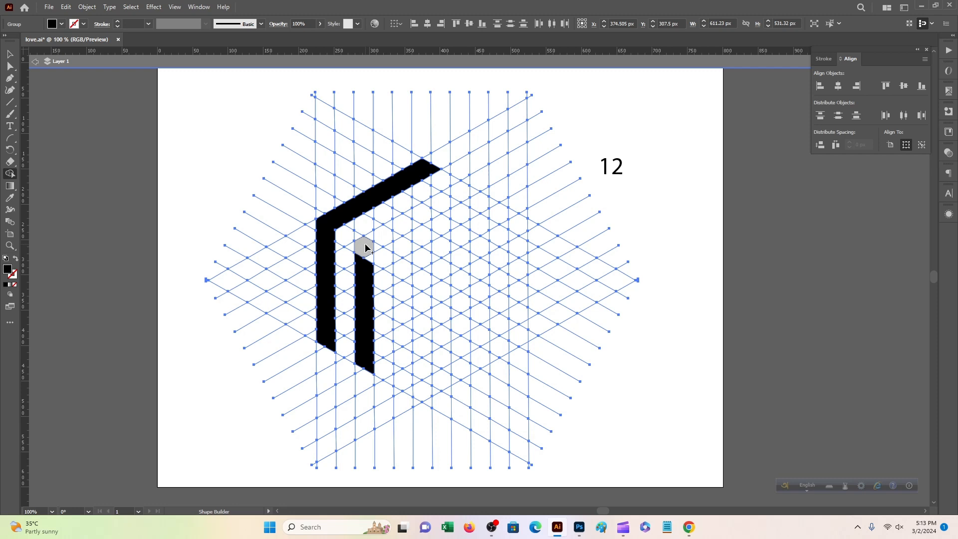
pyautogui.moveTo(367, 248)
pyautogui.mouseDown()
pyautogui.moveTo(366, 265)
pyautogui.moveTo(367, 249)
pyautogui.moveTo(396, 235)
pyautogui.mouseUp()
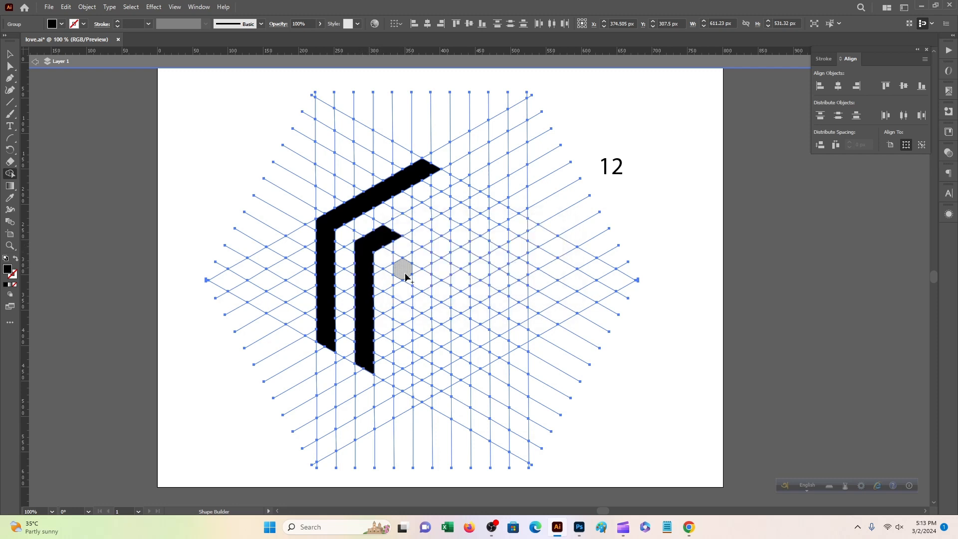
pyautogui.moveTo(406, 346); pyautogui.dragTo(399, 255)
pyautogui.hotkey('ctrl', 'z')
pyautogui.moveTo(407, 392)
pyautogui.mouseDown()
pyautogui.moveTo(403, 272)
pyautogui.moveTo(432, 258)
pyautogui.moveTo(408, 260)
pyautogui.moveTo(400, 289)
pyautogui.moveTo(402, 386)
pyautogui.mouseUp()
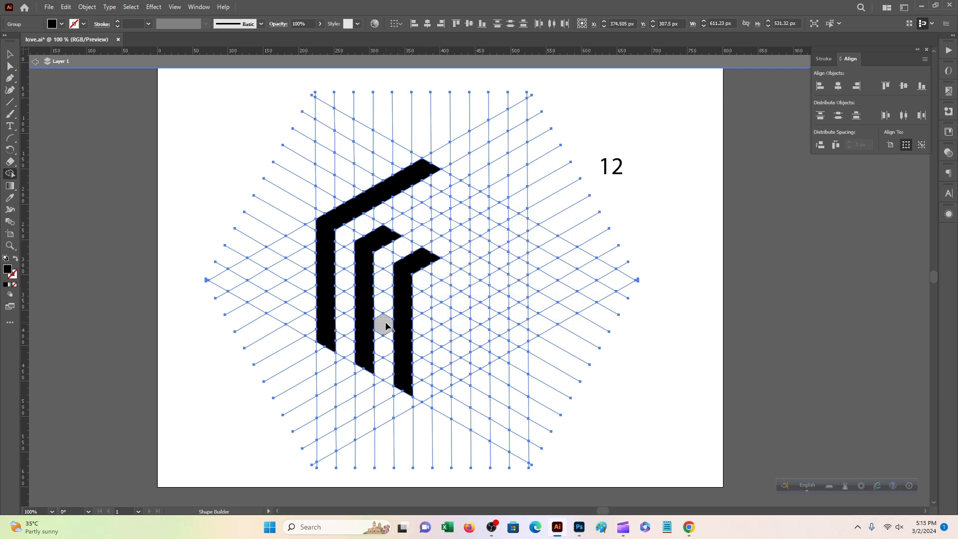
pyautogui.moveTo(382, 325)
pyautogui.mouseDown()
pyautogui.moveTo(381, 342)
pyautogui.moveTo(397, 314)
pyautogui.moveTo(380, 298)
pyautogui.moveTo(398, 315)
pyautogui.mouseUp()
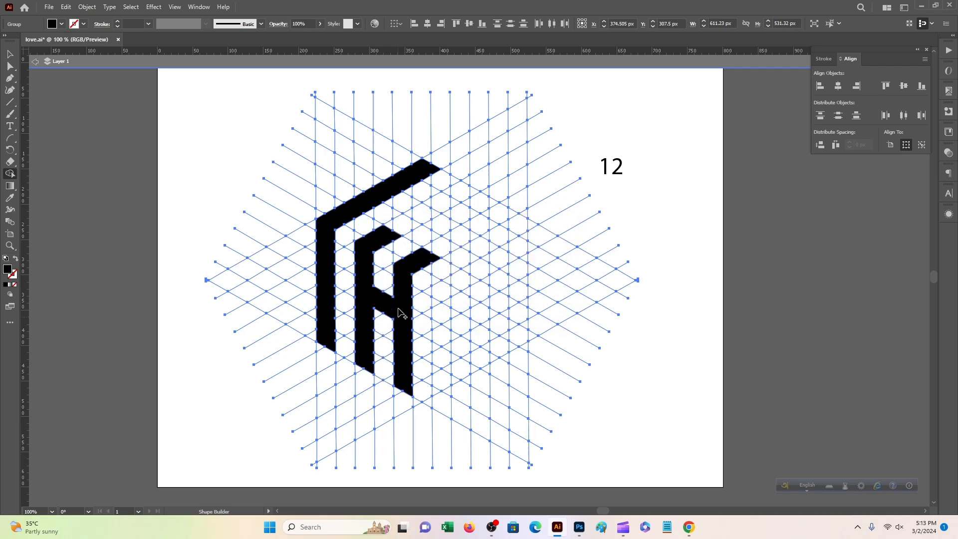
# - Build a black N shape on the hexagon's right face and fill one triangle above and one below its diagonal
pyautogui.moveTo(517, 339)
pyautogui.mouseDown()
pyautogui.moveTo(519, 245)
pyautogui.moveTo(519, 333)
pyautogui.moveTo(455, 302)
pyautogui.moveTo(439, 319)
pyautogui.moveTo(436, 391)
pyautogui.mouseUp()
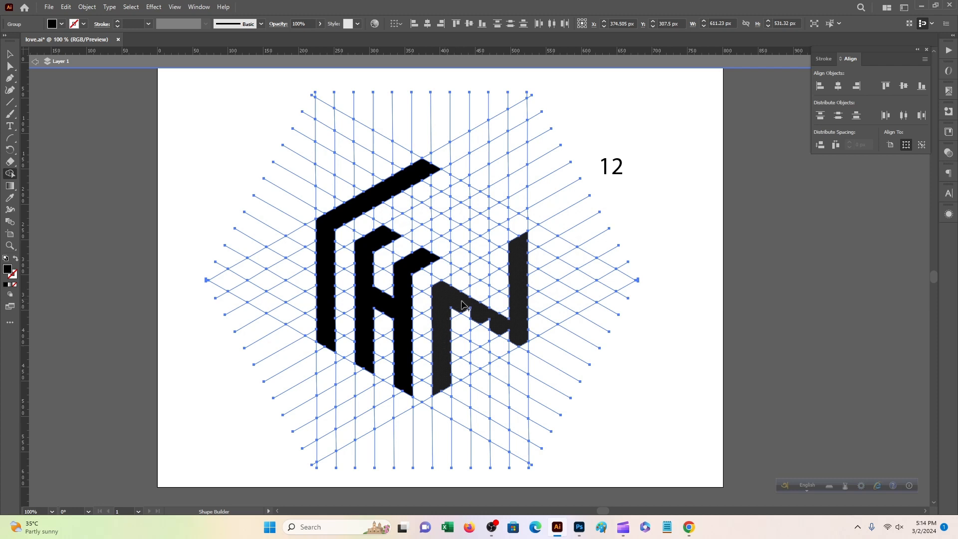
pyautogui.moveTo(462, 306); pyautogui.dragTo(511, 338)
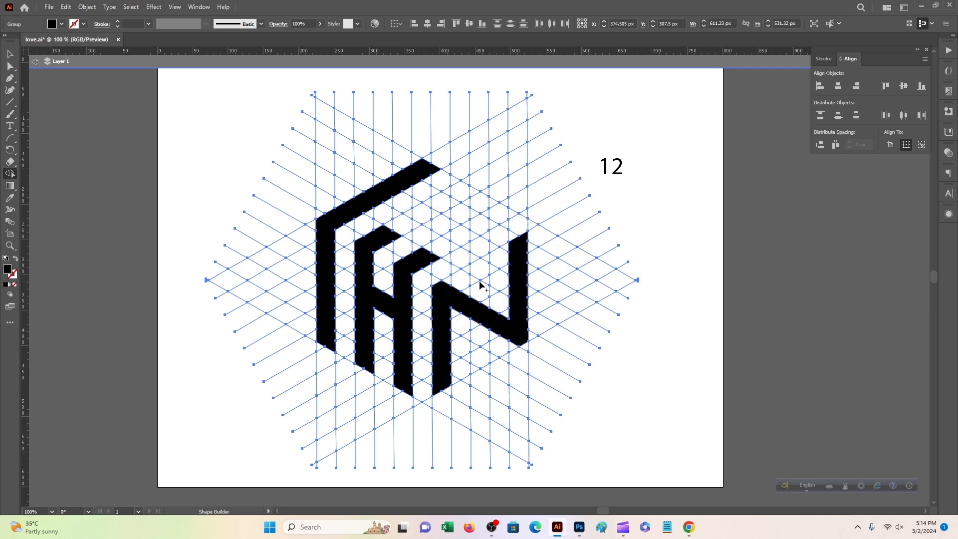
pyautogui.click(482, 358)
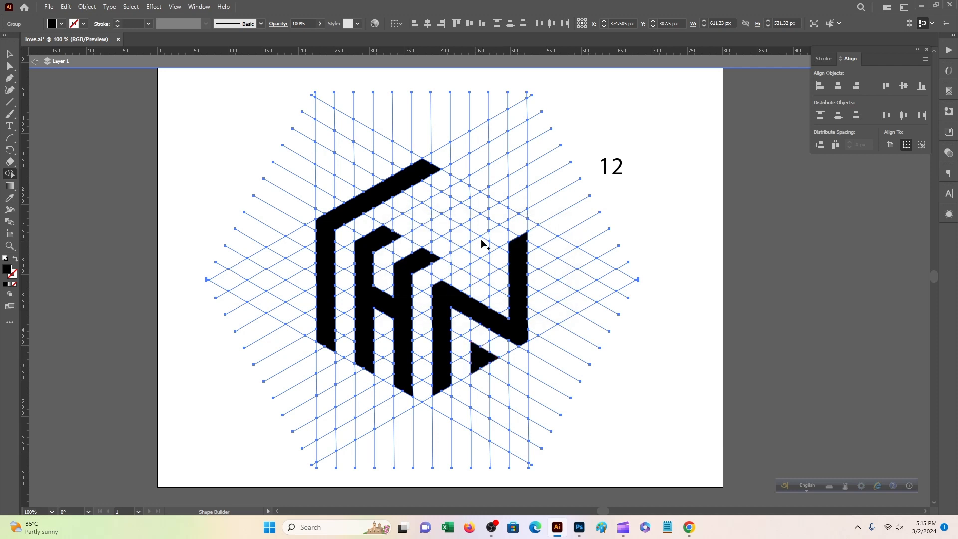
pyautogui.click(476, 269)
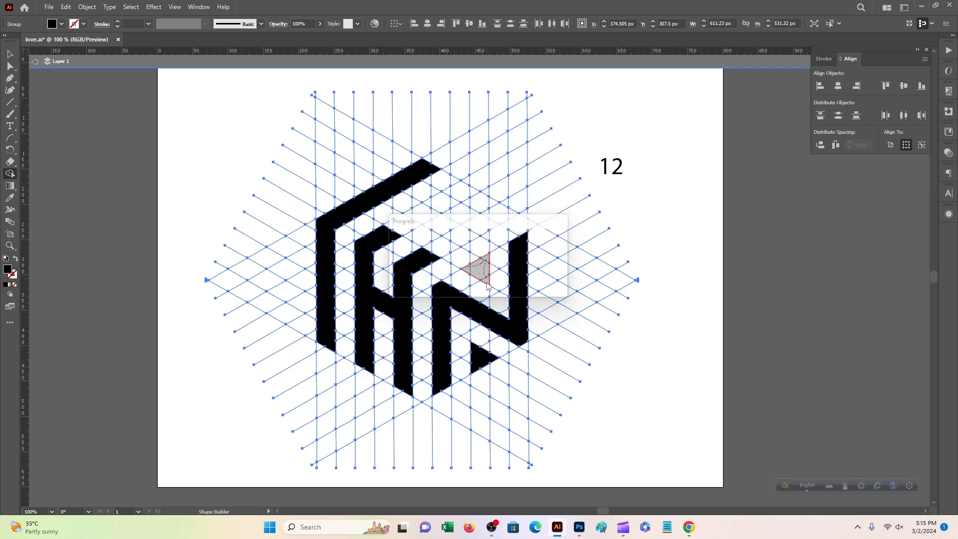
# - Build two parallel black bars on the hexagon's top face, sloping down to the right from the upper-left edge
pyautogui.scroll(1, 478, 274)
pyautogui.scroll(1, 478, 275)
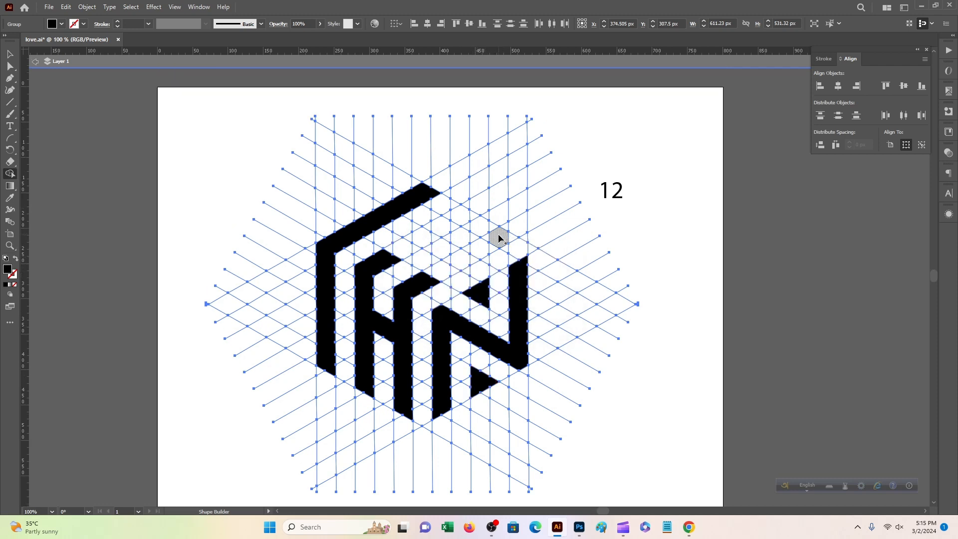
pyautogui.moveTo(509, 237)
pyautogui.mouseDown()
pyautogui.moveTo(430, 199)
pyautogui.moveTo(488, 237)
pyautogui.moveTo(513, 241)
pyautogui.mouseUp()
pyautogui.moveTo(387, 215)
pyautogui.mouseDown()
pyautogui.moveTo(471, 260)
pyautogui.moveTo(388, 223)
pyautogui.mouseUp()
pyautogui.scroll(-1, 517, 278)
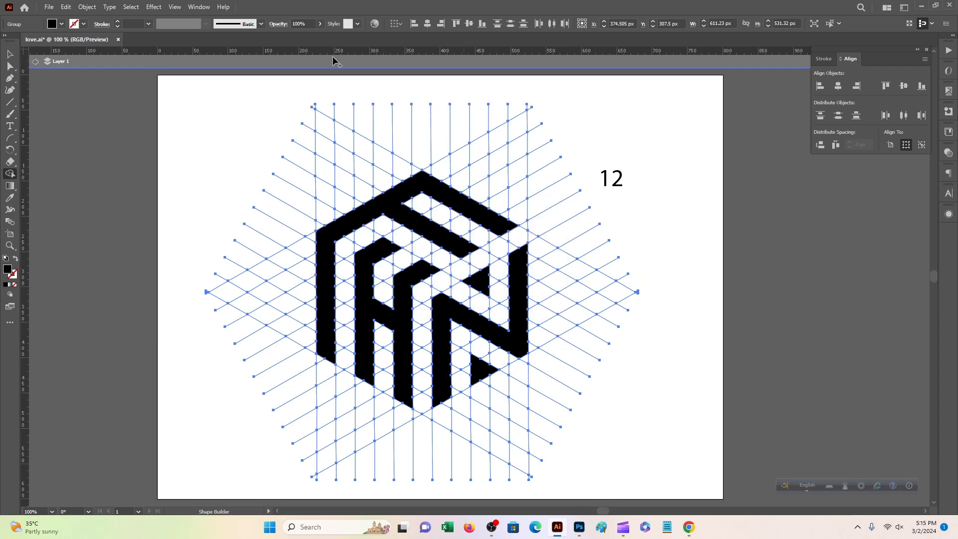
# - Switch to the Selection tool and inspect the edges and joins of the black shapes up close
pyautogui.press('v')
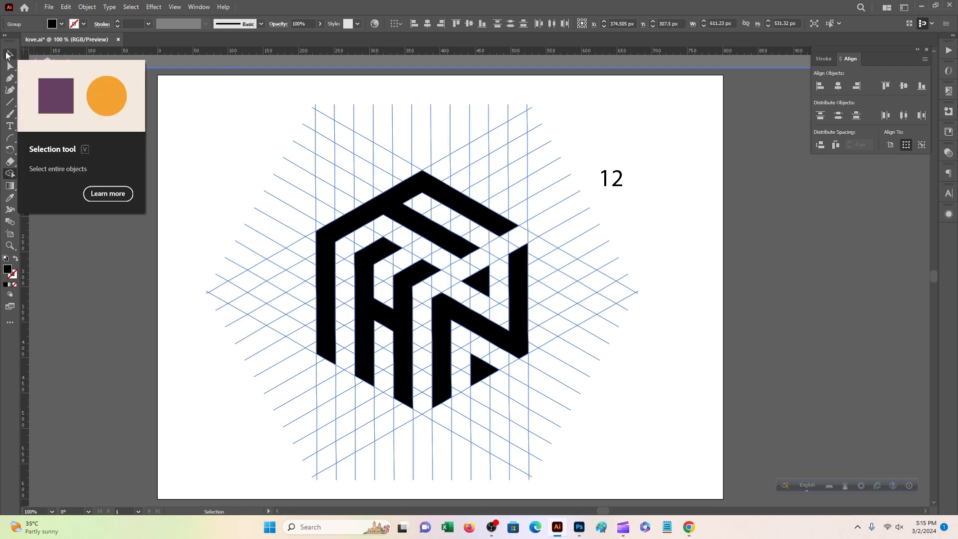
pyautogui.hotkey('ctrl', '=')
pyautogui.hotkey('ctrl', '=')
pyautogui.hotkey('ctrl', '=')
pyautogui.hotkey('ctrl', '=')
pyautogui.hotkey('ctrl', '-')
pyautogui.hotkey('ctrl', '-')
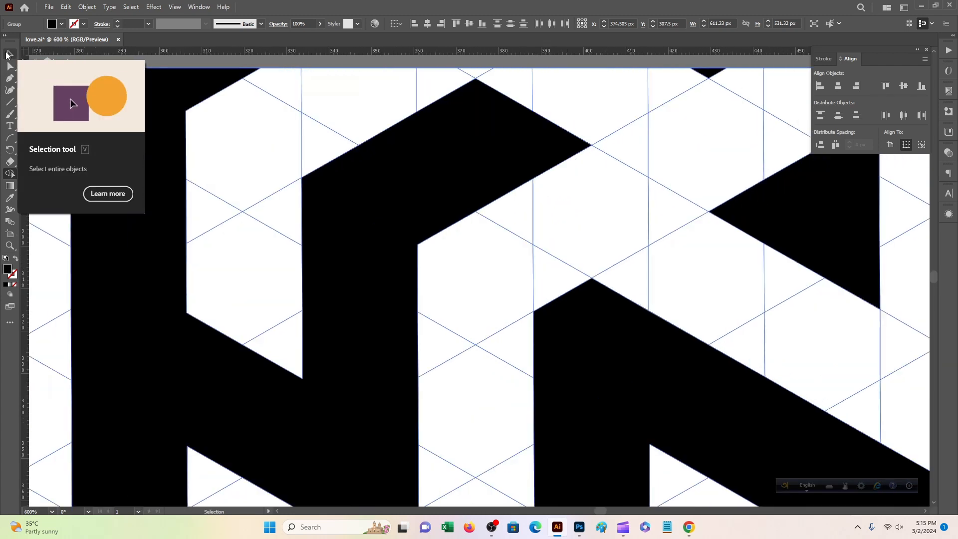
pyautogui.hotkey('ctrl', '-')
pyautogui.hotkey('ctrl', '-')
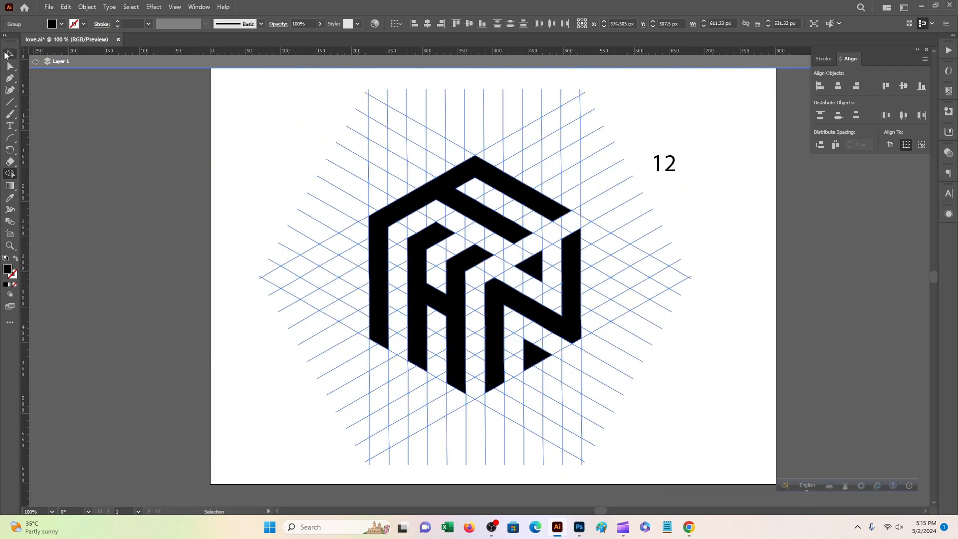
# - Delete the isometric grid lines around the black shapes, using the Magic Wand tool to select the matching diagonal lines
pyautogui.press('v')
pyautogui.moveTo(327, 262); pyautogui.dragTo(347, 269)
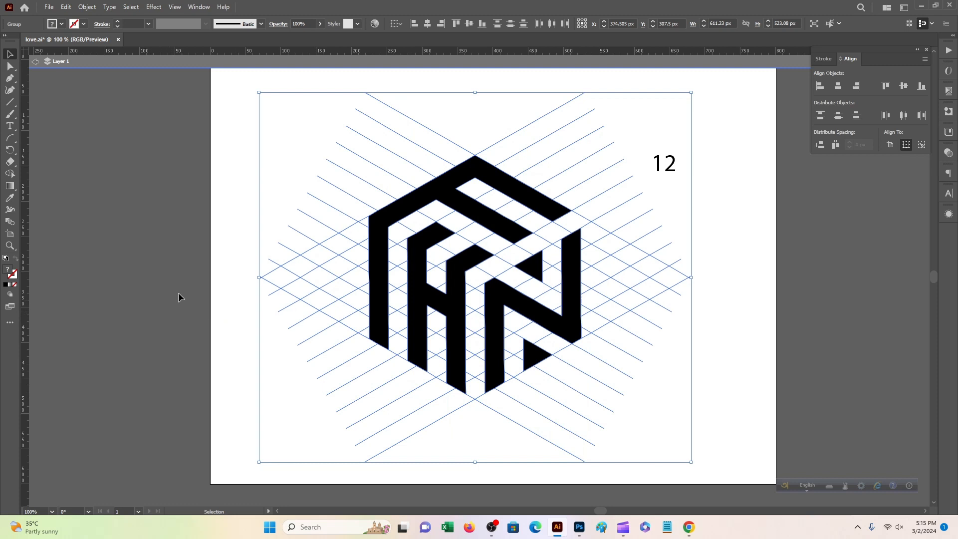
pyautogui.moveTo(262, 123); pyautogui.dragTo(354, 397)
pyautogui.click(10, 322)
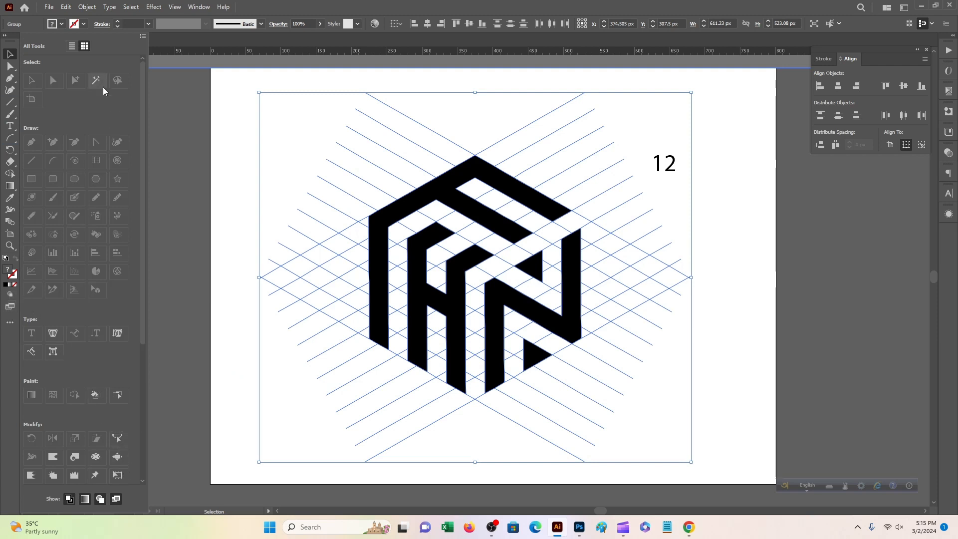
pyautogui.click(377, 145)
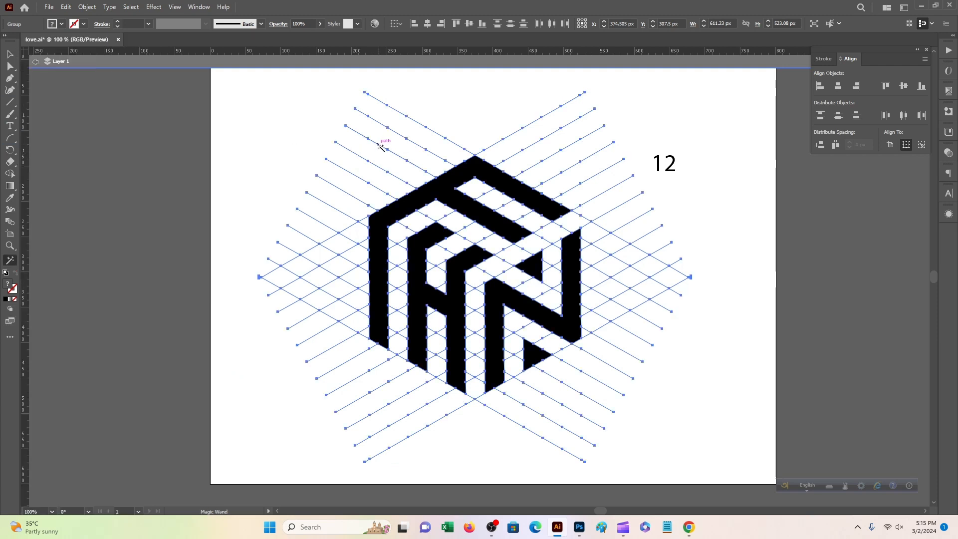
pyautogui.press('Delete')
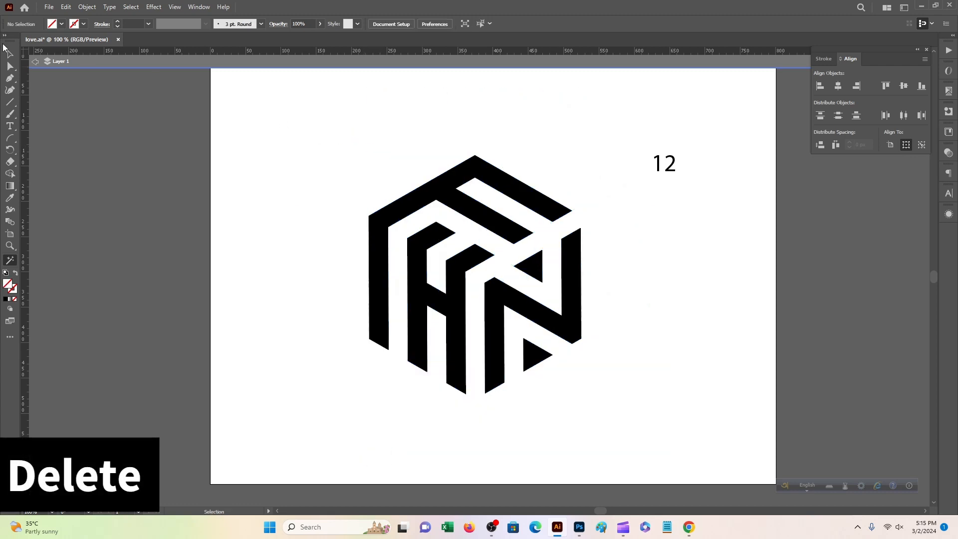
# - Group all the black letter shapes of the hexagonal logo and shift the group slightly to the left
pyautogui.click(5, 48)
pyautogui.moveTo(211, 103); pyautogui.dragTo(334, 328)
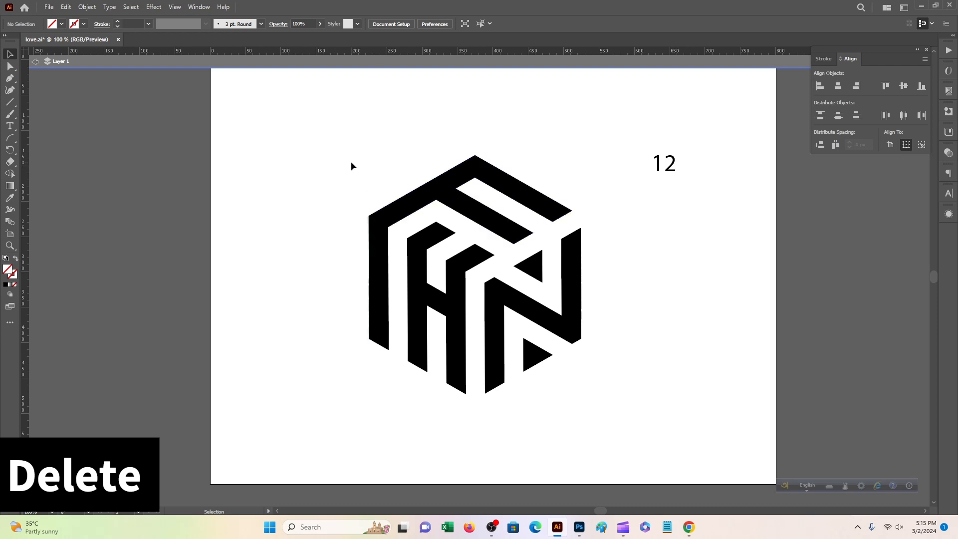
pyautogui.moveTo(351, 165); pyautogui.dragTo(562, 416)
pyautogui.rightClick(504, 83)
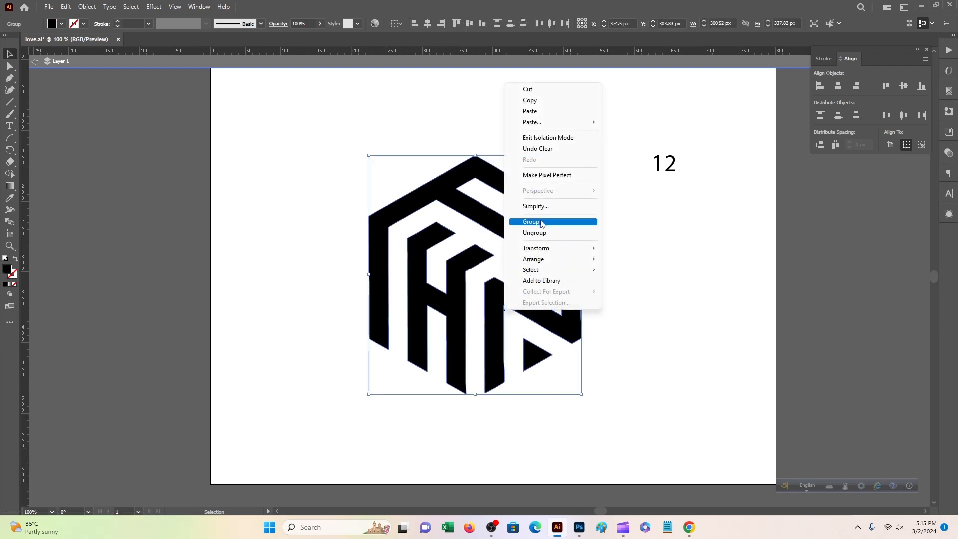
pyautogui.click(542, 222)
pyautogui.moveTo(510, 236)
pyautogui.mouseDown()
pyautogui.moveTo(522, 248)
pyautogui.moveTo(500, 237)
pyautogui.mouseUp()
pyautogui.scroll(1, 648, 336)
pyautogui.scroll(-1, 649, 336)
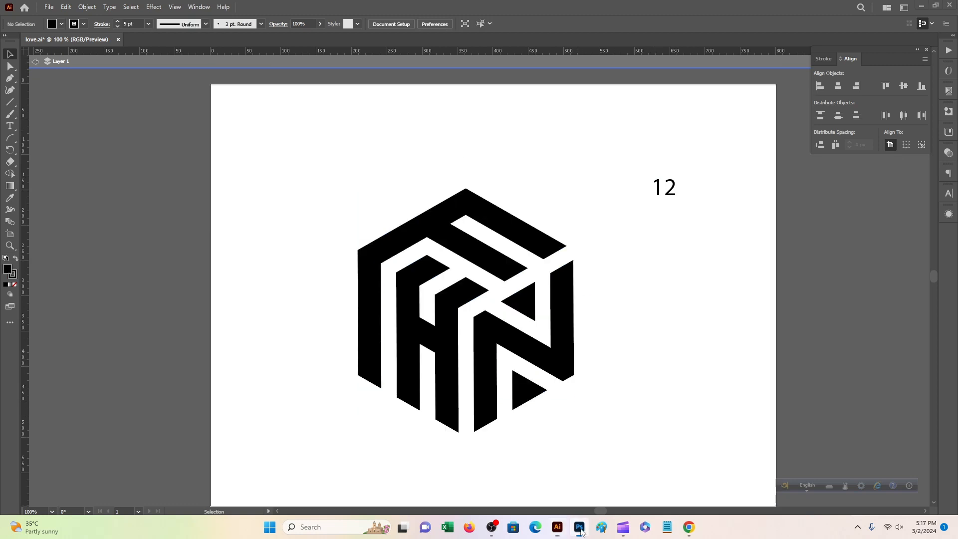
# - Switch to the Photoshop metallic mockup and hide the existing logo inside the [YOUR LOGO HERE] smart object
pyautogui.click(579, 529)
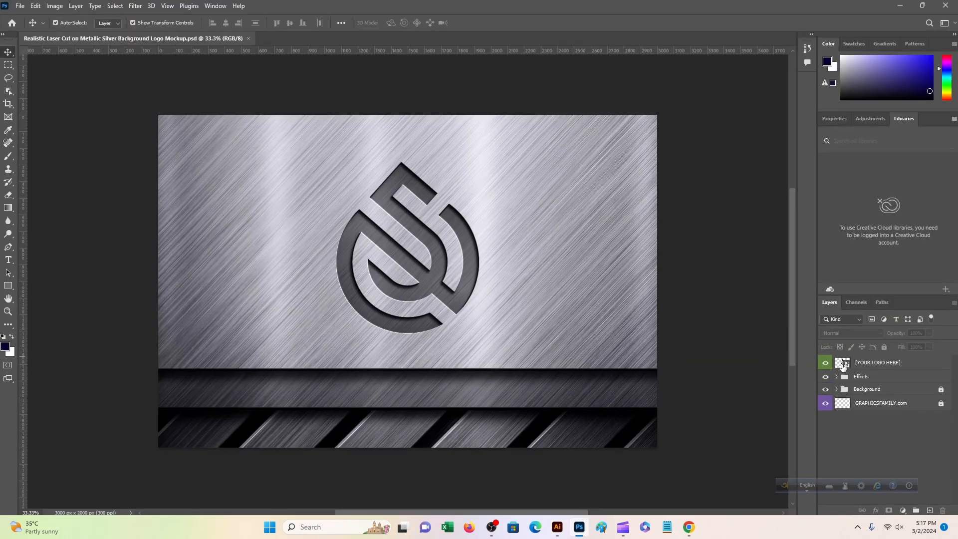
pyautogui.doubleClick(843, 364)
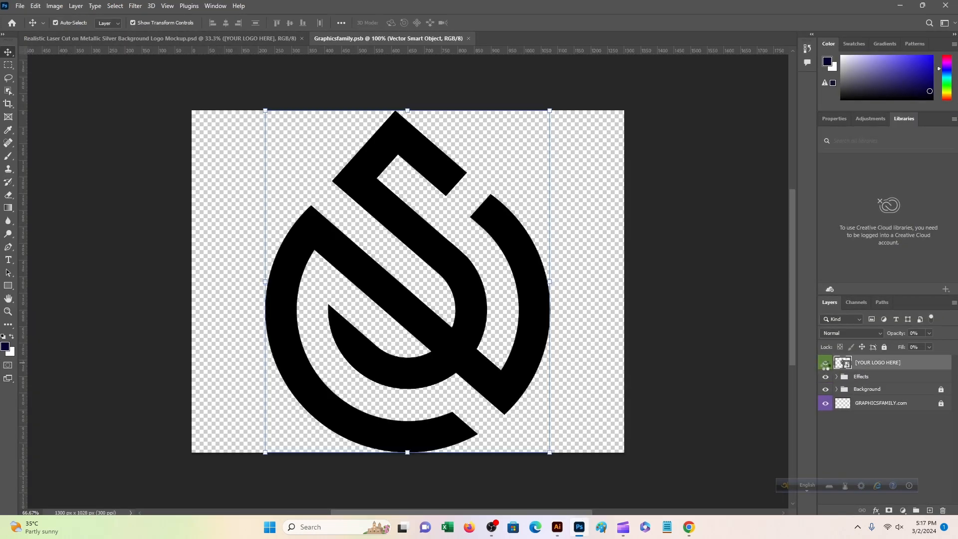
pyautogui.click(824, 363)
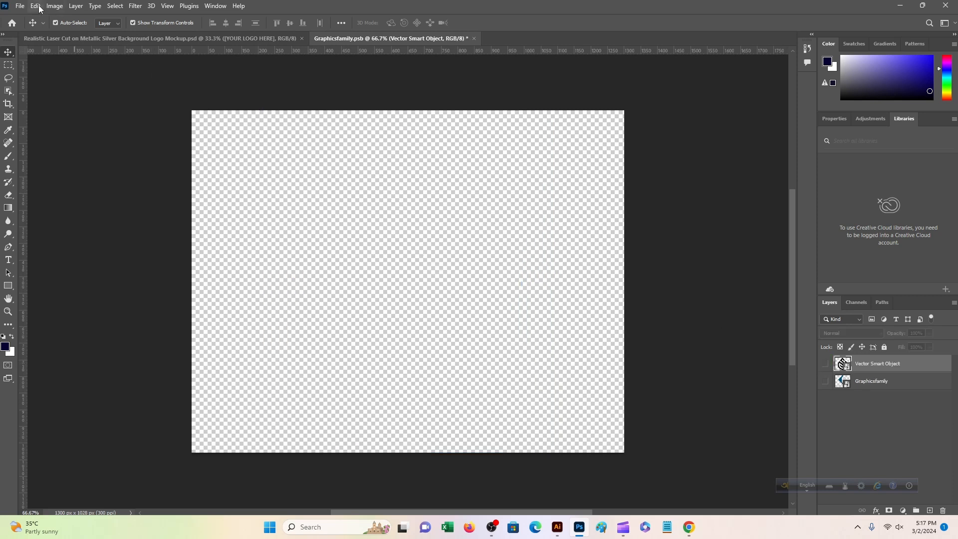
# - Paste the hexagonal monogram as a Smart Object at its default placement and save it into the metallic silver mockup
pyautogui.click(39, 9)
pyautogui.click(58, 98)
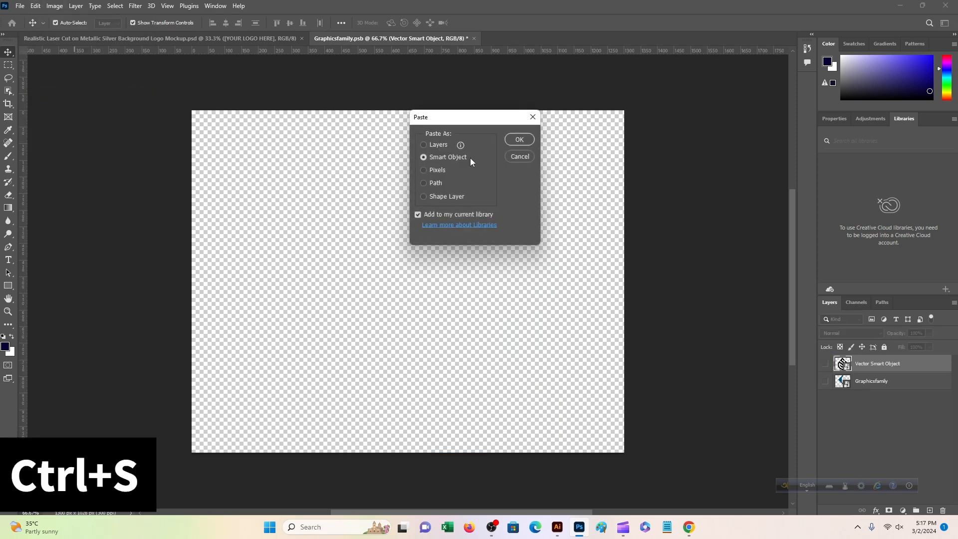
pyautogui.click(519, 140)
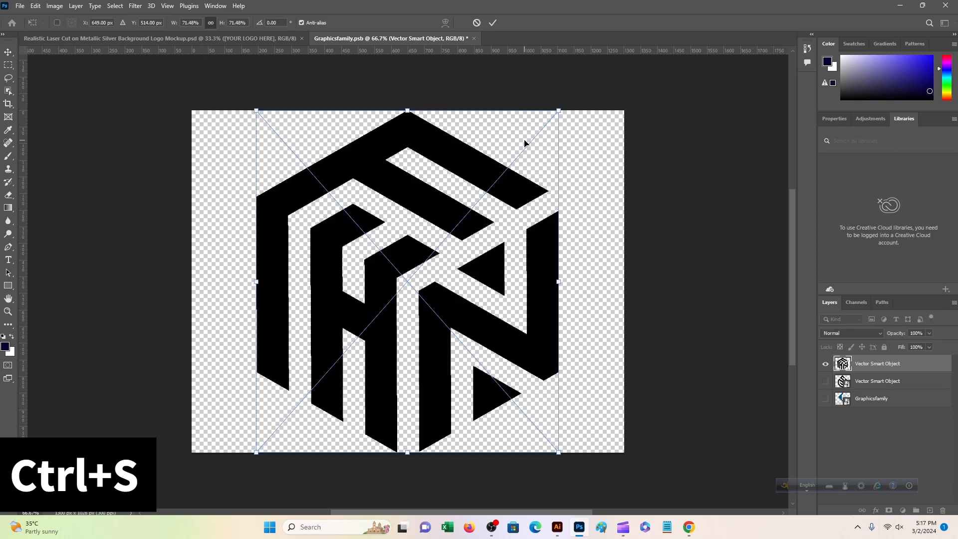
pyautogui.click(492, 23)
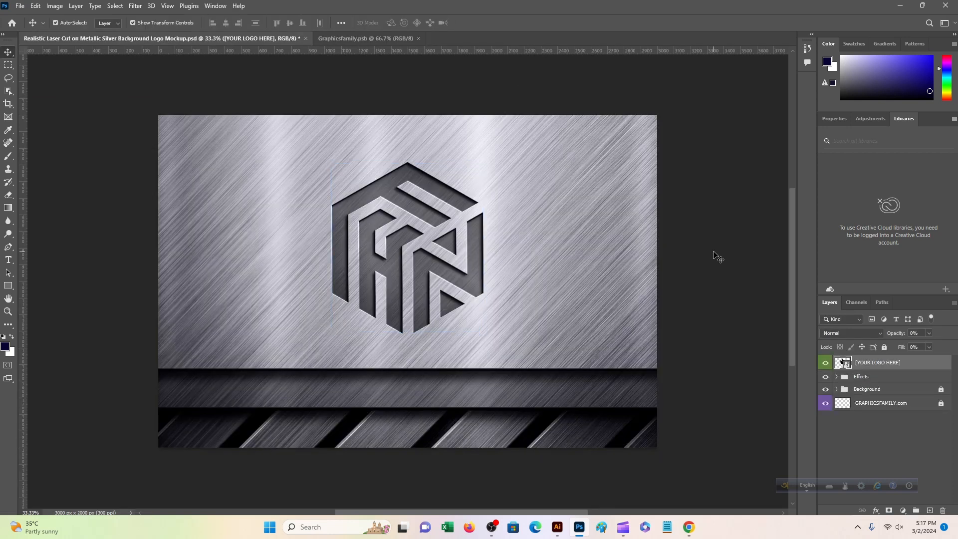
pyautogui.click(714, 252)
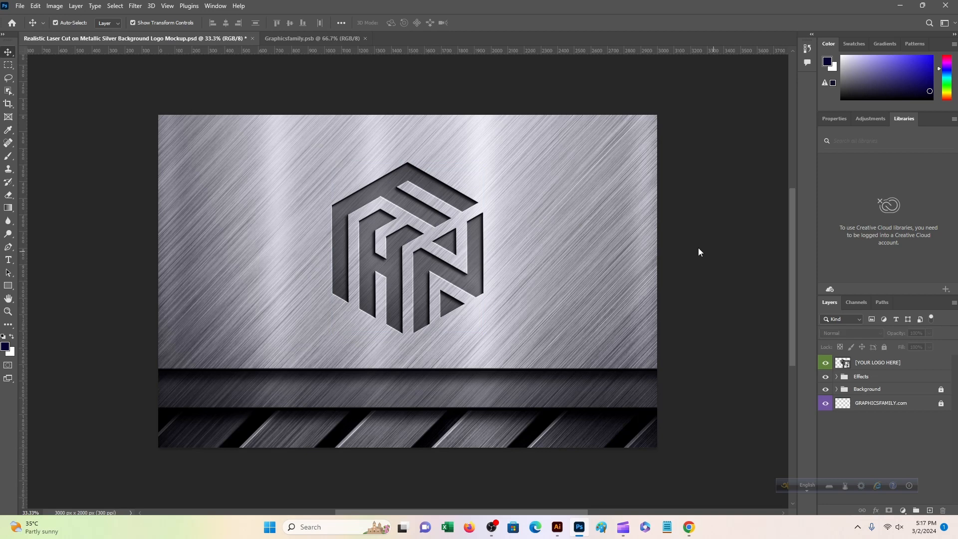